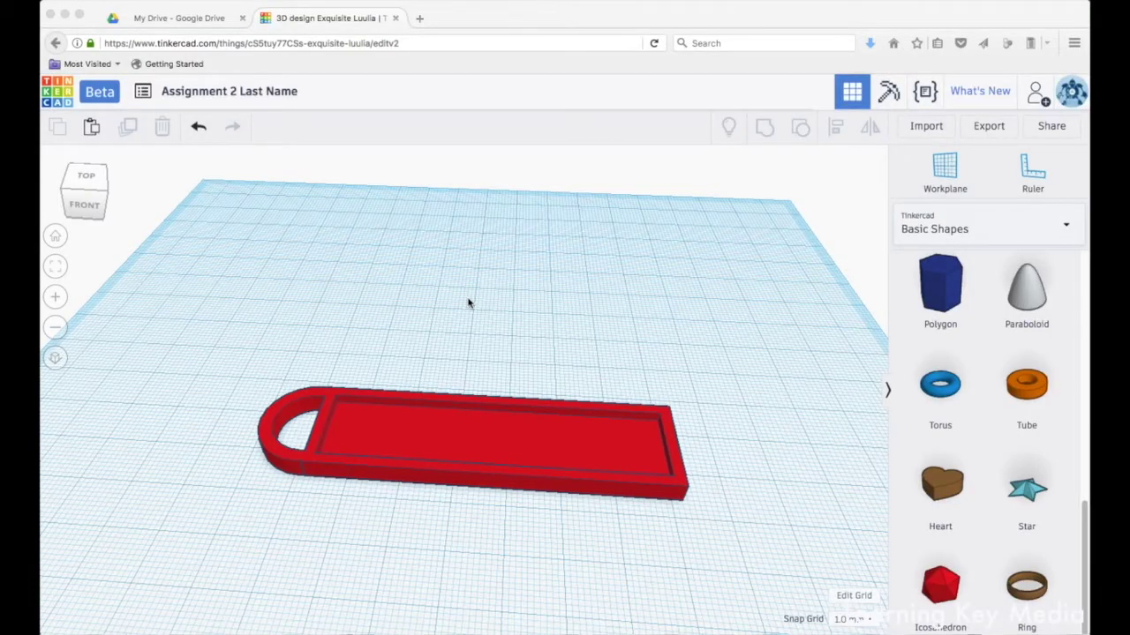
# - Place a new workplane on the recessed face of the red keychain tag
pyautogui.moveTo(393, 285); pyautogui.dragTo(358, 320, button='right')
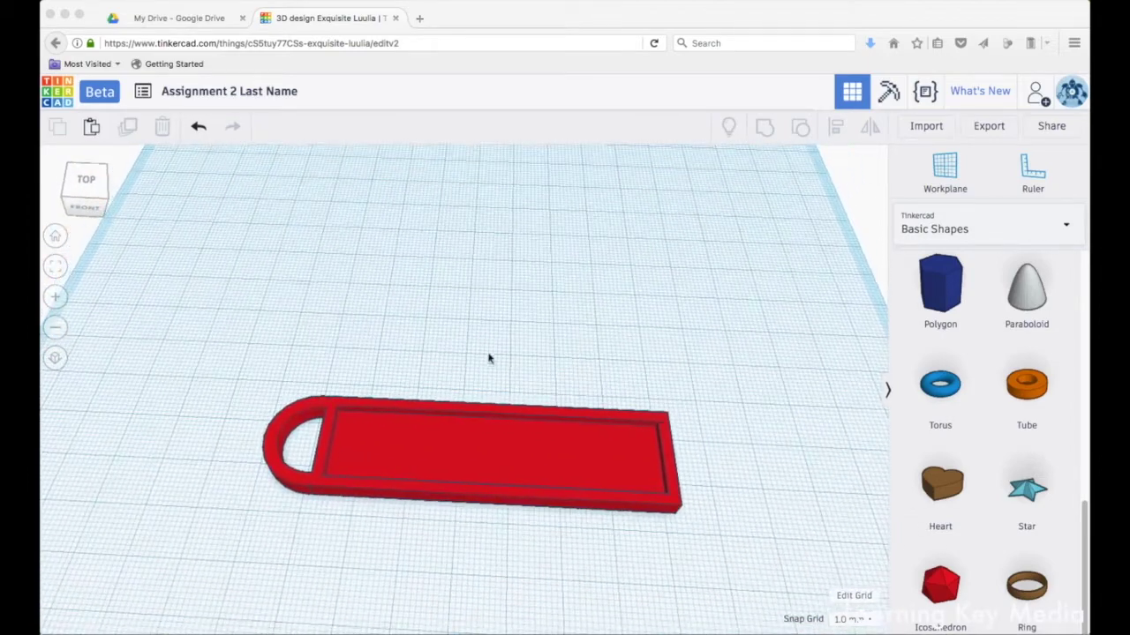
pyautogui.moveTo(489, 358); pyautogui.dragTo(509, 334, button='right')
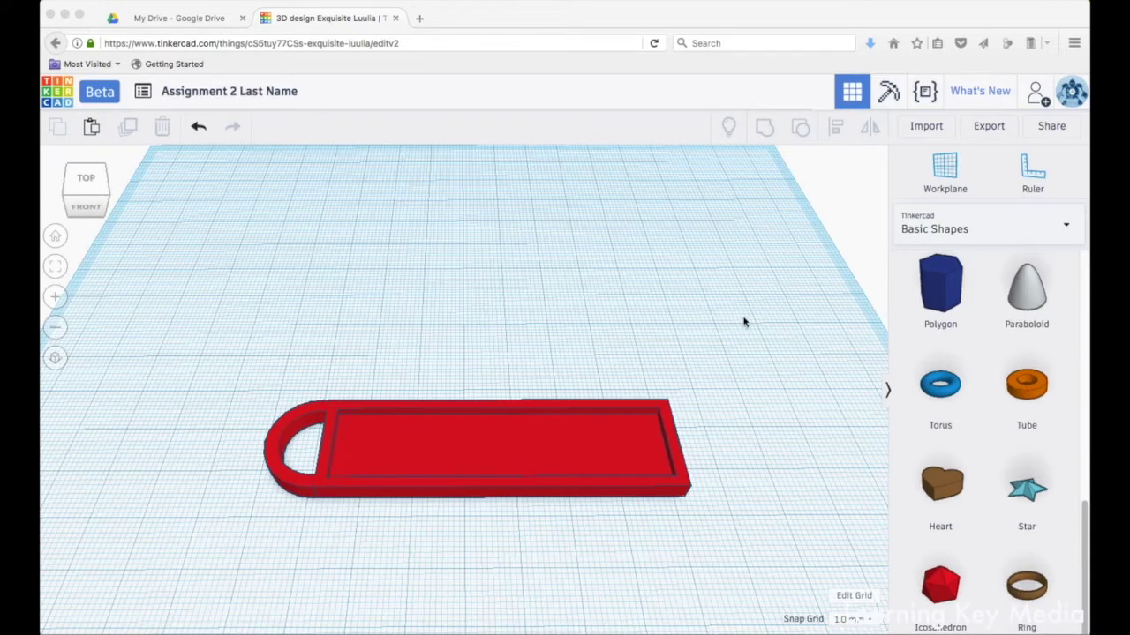
pyautogui.click(950, 173)
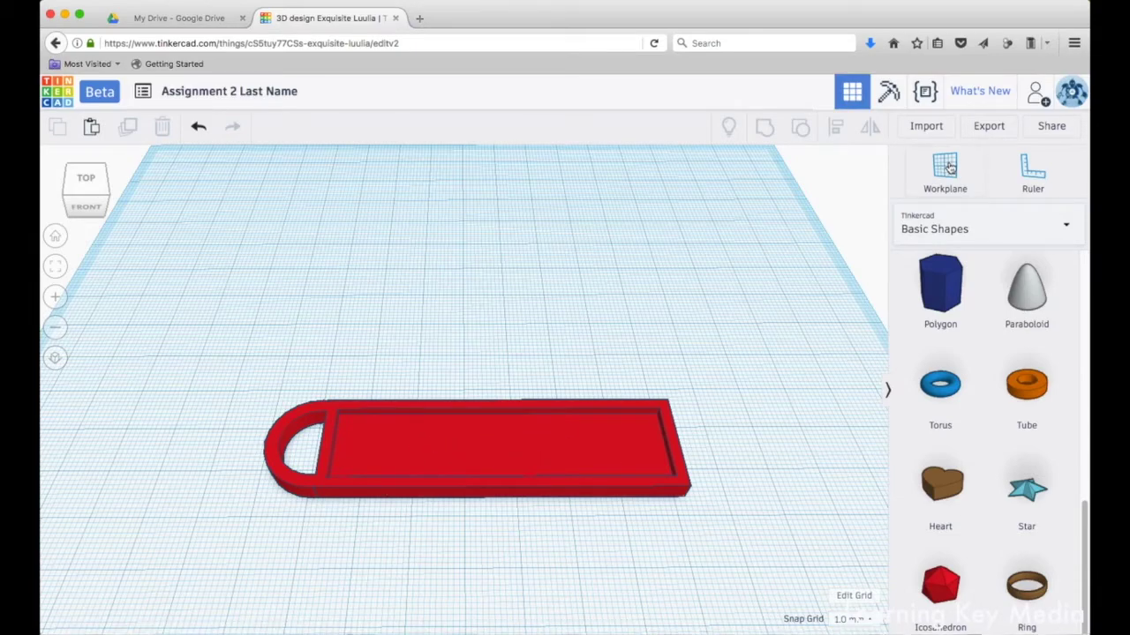
pyautogui.click(487, 450)
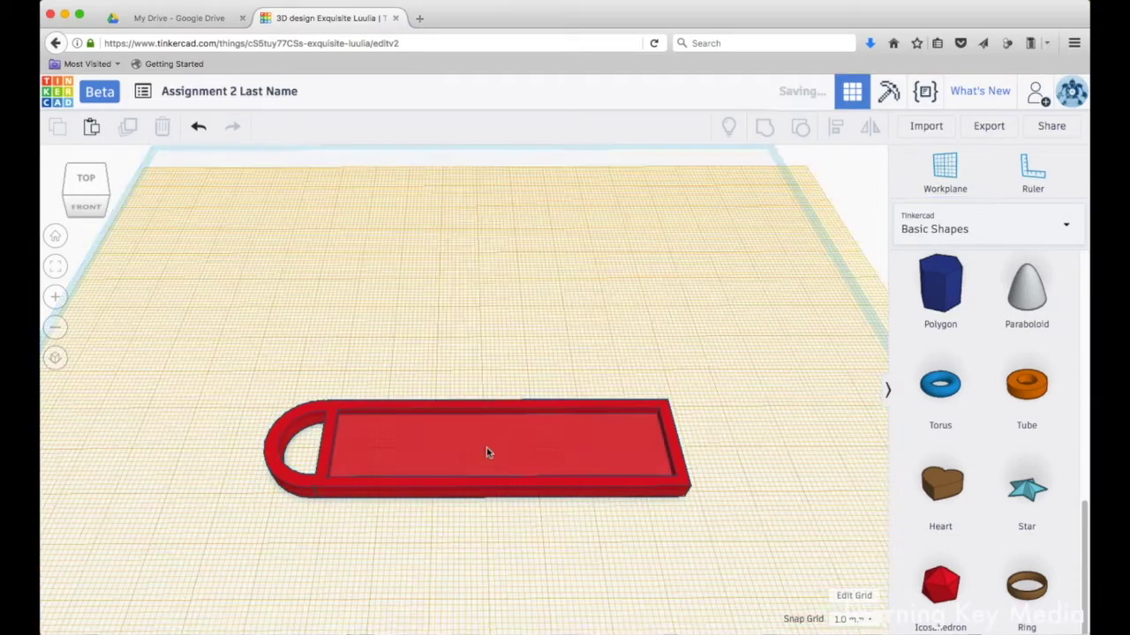
# - Add the Script text shape from the Community Shape Generators onto the tag's recessed face
pyautogui.moveTo(784, 484); pyautogui.dragTo(816, 460, button='right')
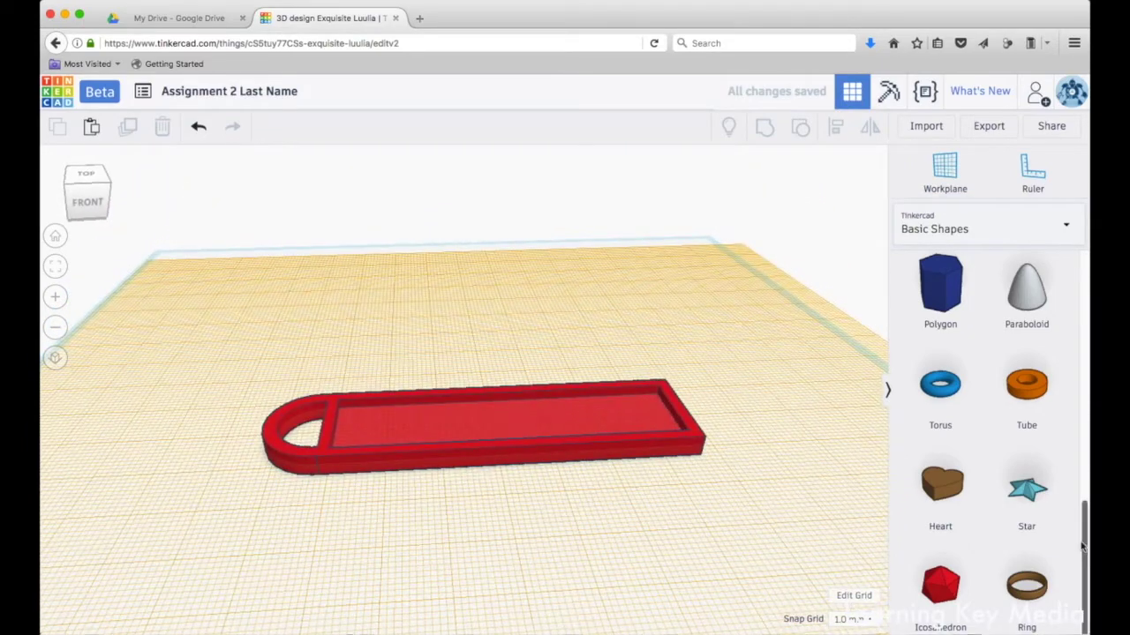
pyautogui.click(1039, 236)
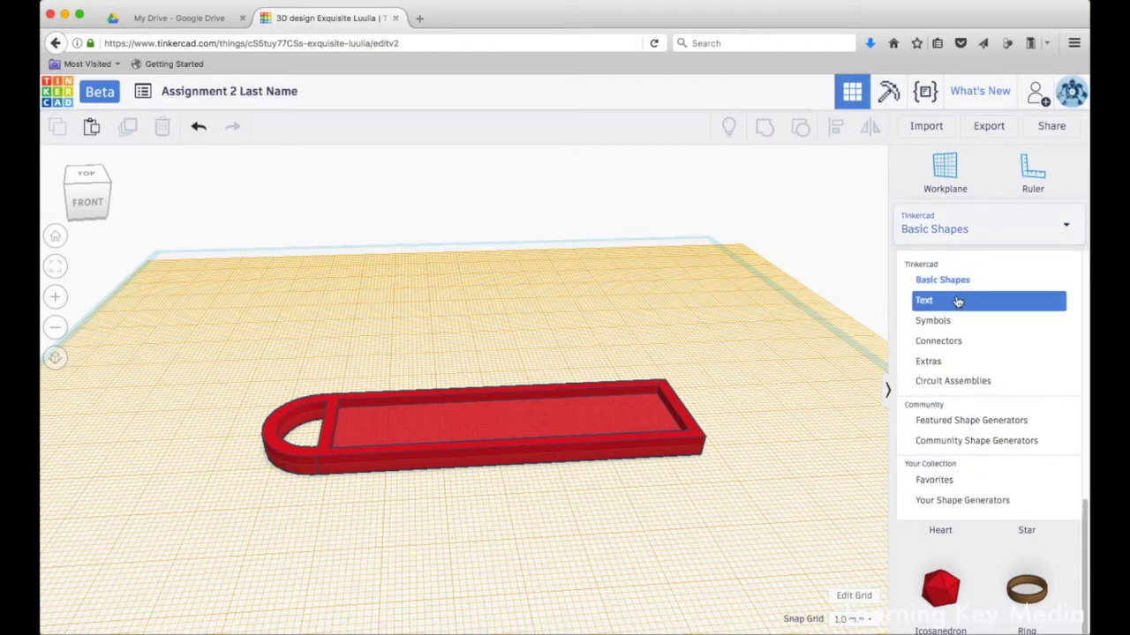
pyautogui.click(990, 443)
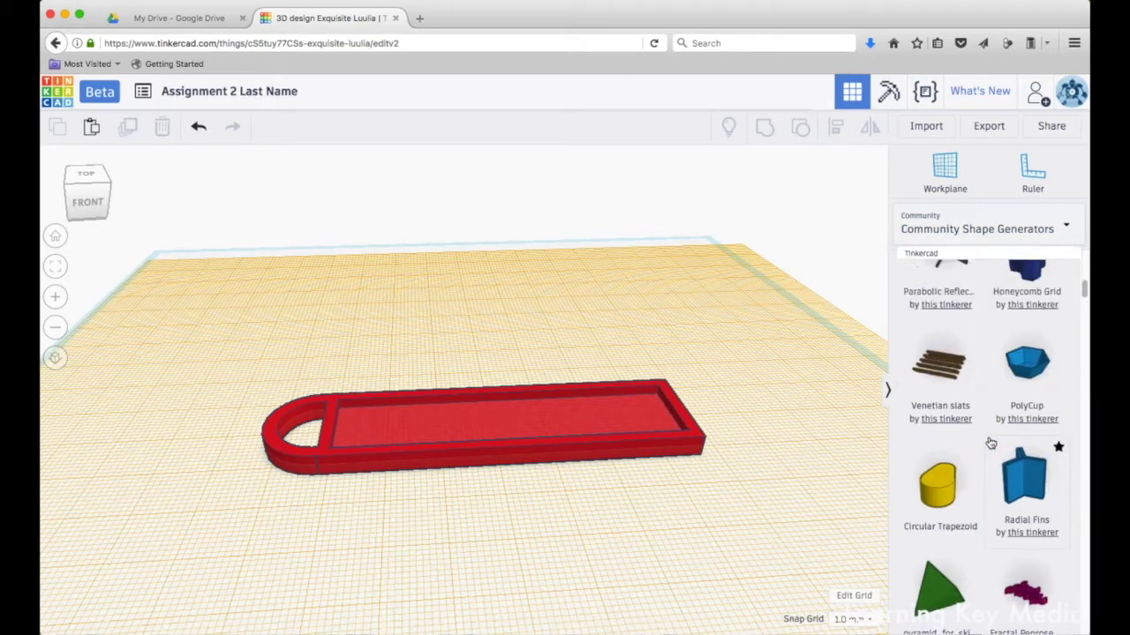
pyautogui.moveTo(1085, 289); pyautogui.dragTo(1085, 446)
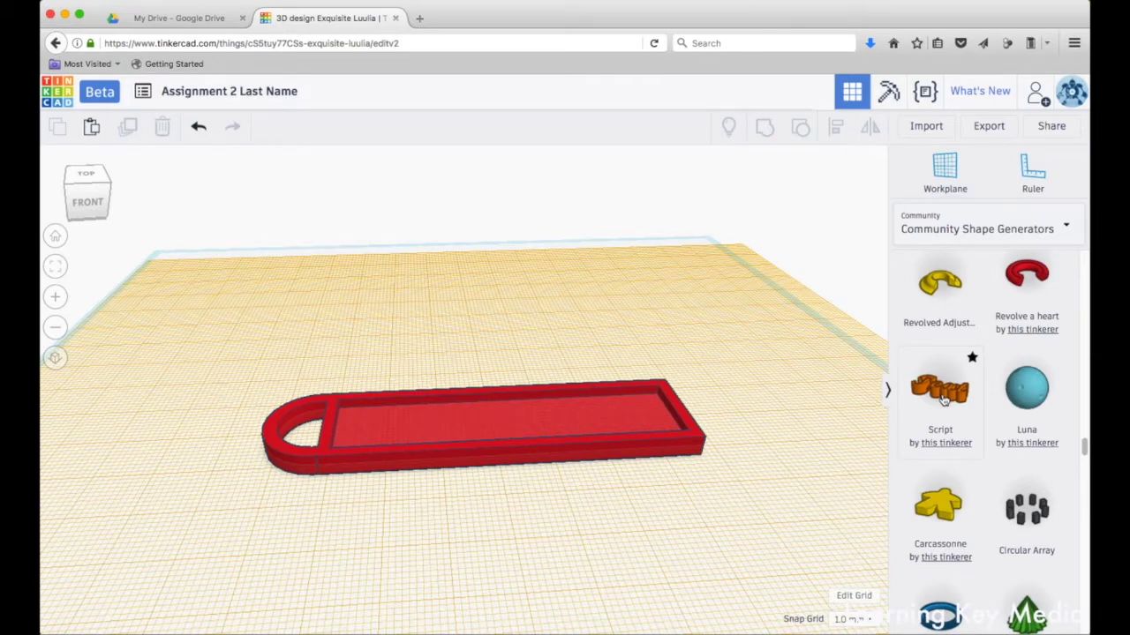
pyautogui.moveTo(943, 400); pyautogui.dragTo(493, 426)
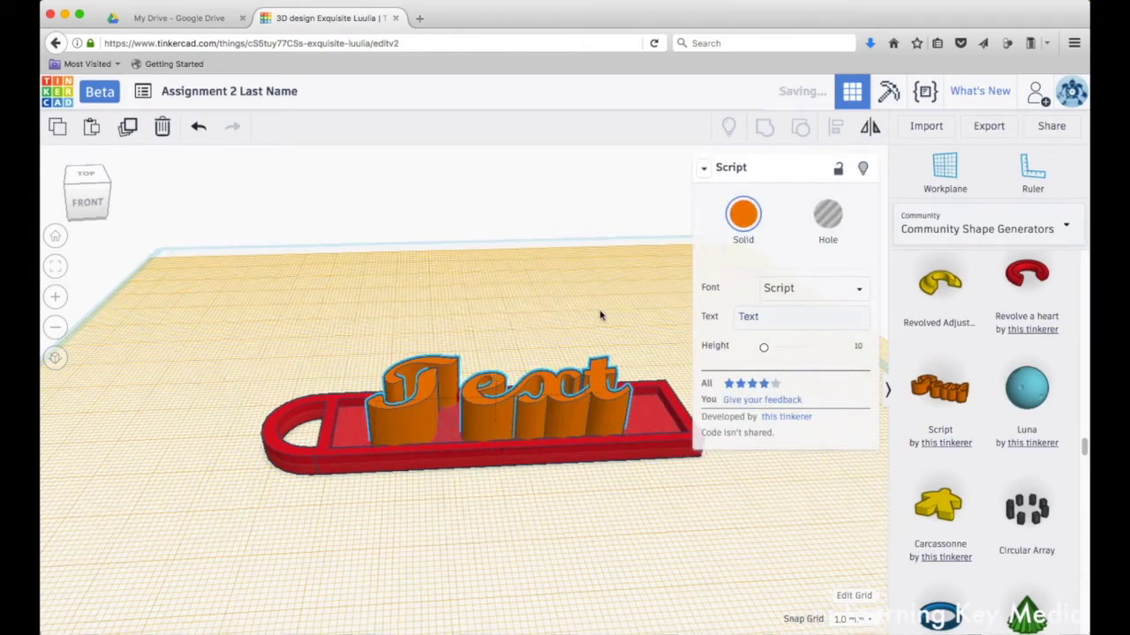
# - Set the script text's overall height above the workplane to 2 mm
pyautogui.moveTo(601, 315)
pyautogui.mouseDown(button='right')
pyautogui.moveTo(600, 355)
pyautogui.moveTo(589, 298)
pyautogui.mouseUp(button='right')
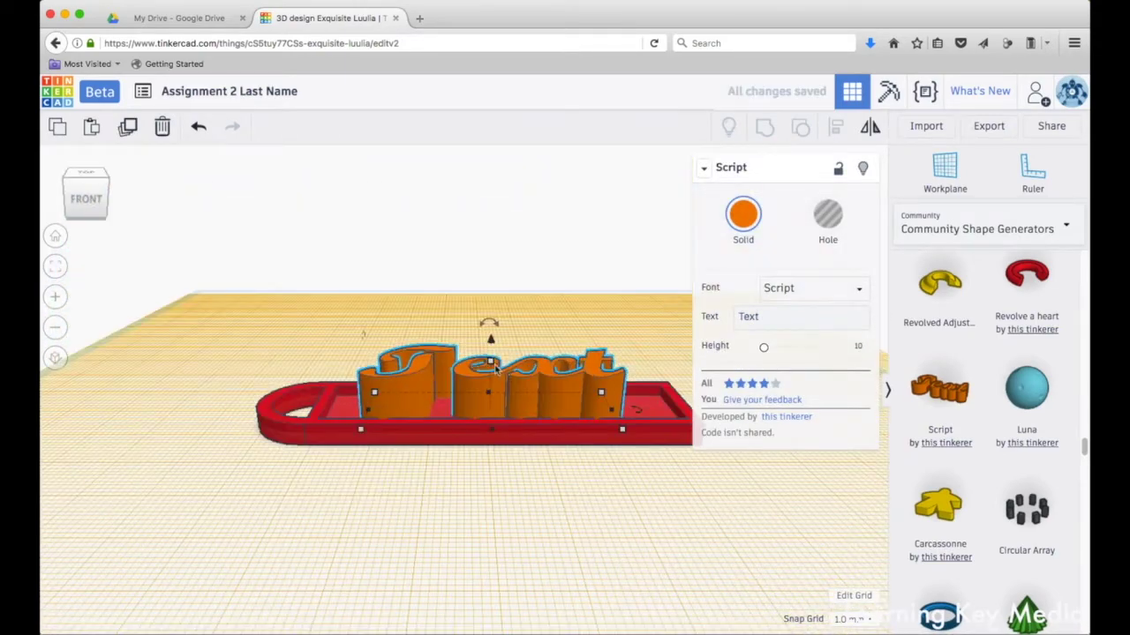
pyautogui.click(492, 363)
pyautogui.click(566, 389)
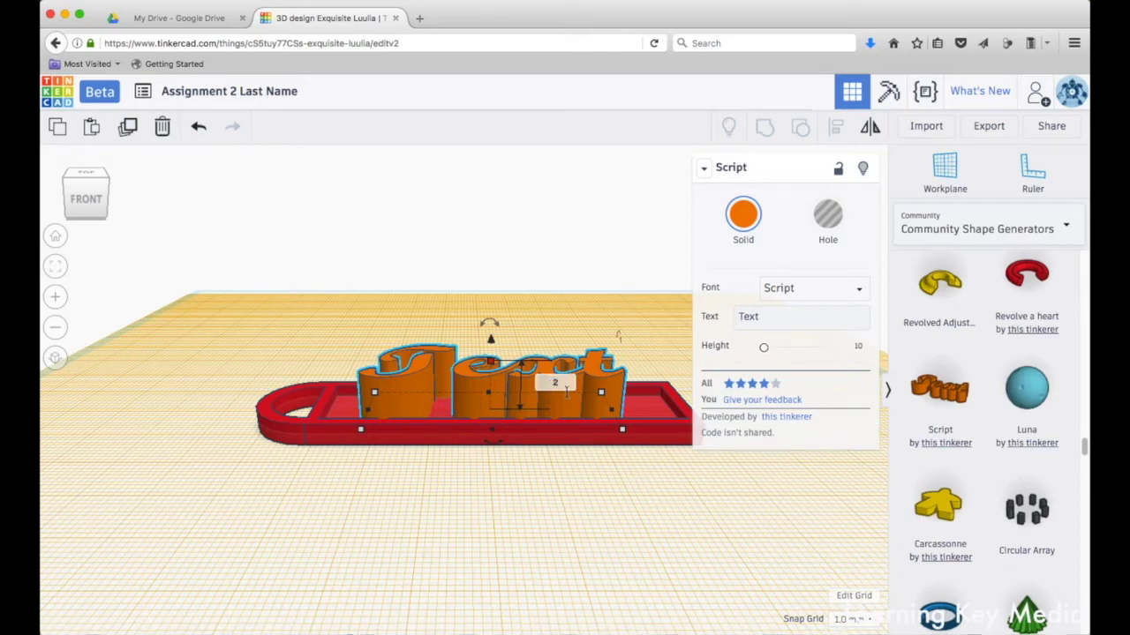
pyautogui.press('Return')
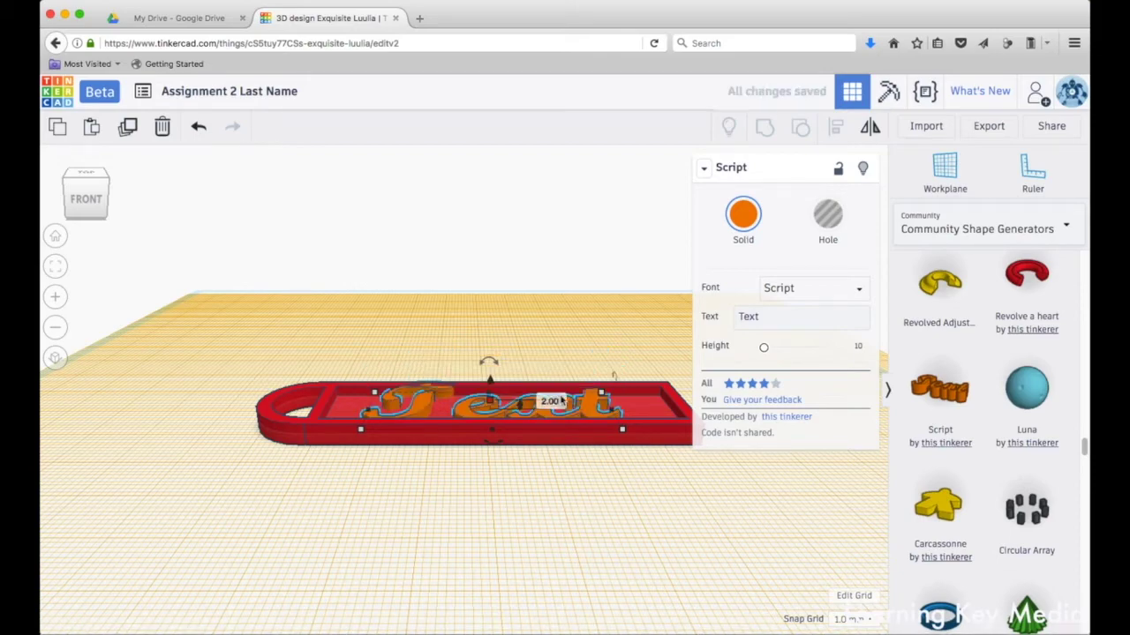
# - Replace the script shape's default text with the person's first name
pyautogui.moveTo(593, 463); pyautogui.dragTo(605, 510, button='right')
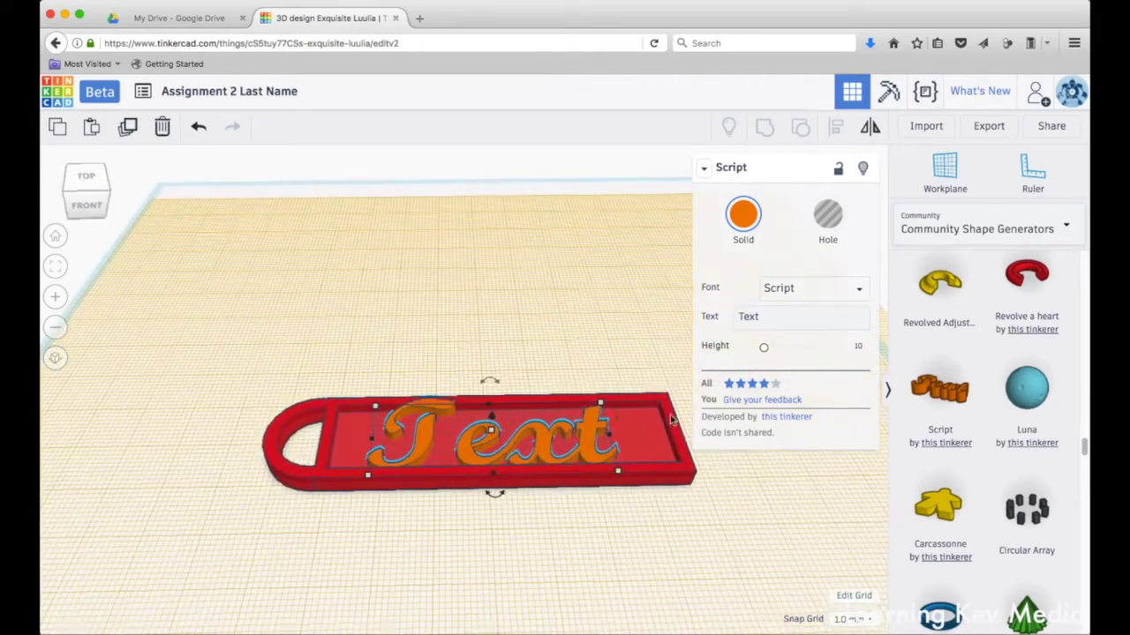
pyautogui.click(771, 321)
pyautogui.doubleClick(773, 320)
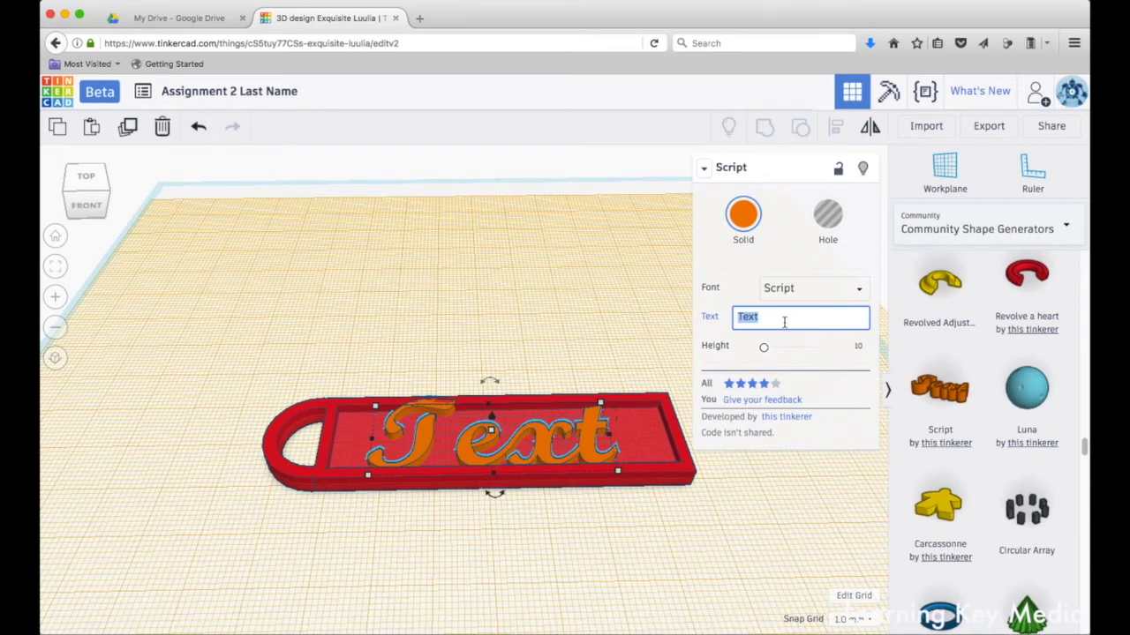
pyautogui.write('Brian')
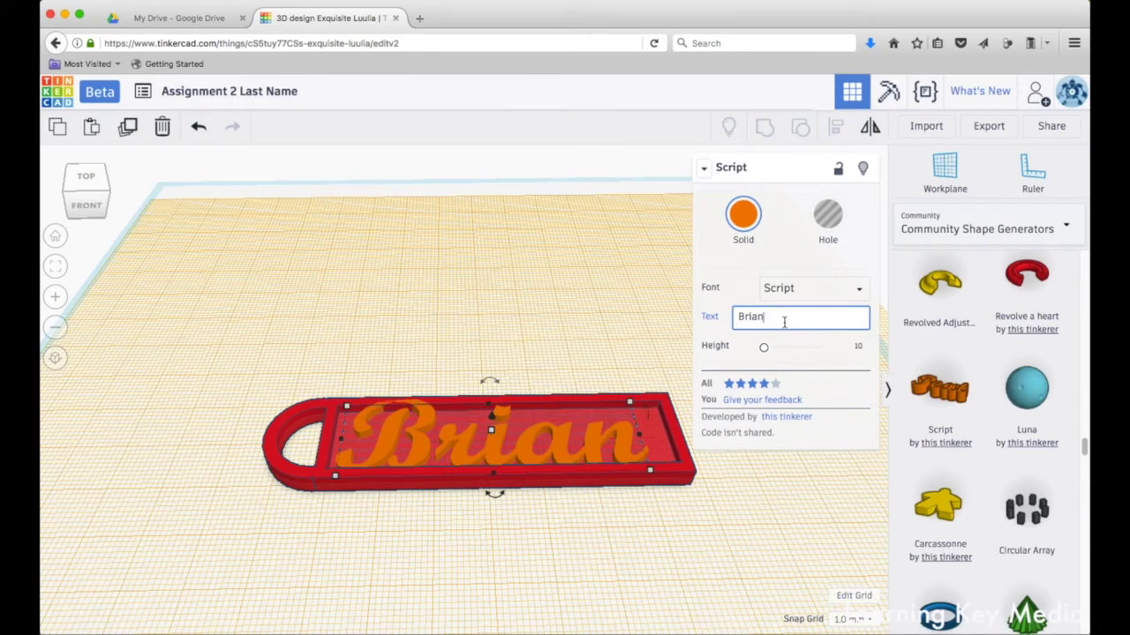
# - Try the Majorsnafu font on the name text, and set the font to Techniqu
pyautogui.click(861, 294)
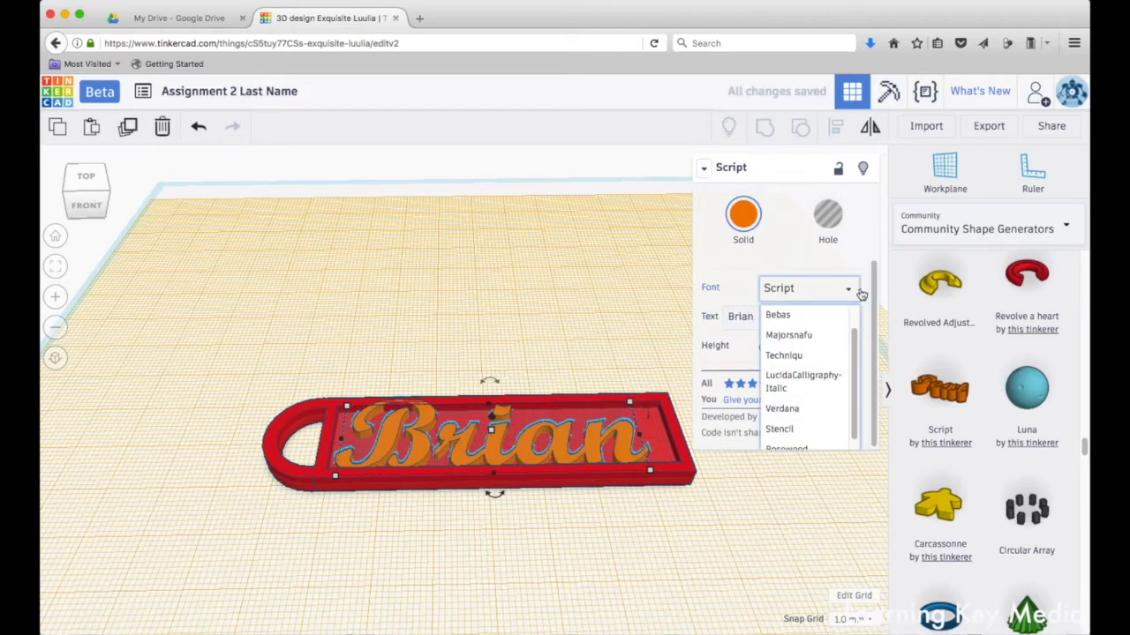
pyautogui.click(814, 334)
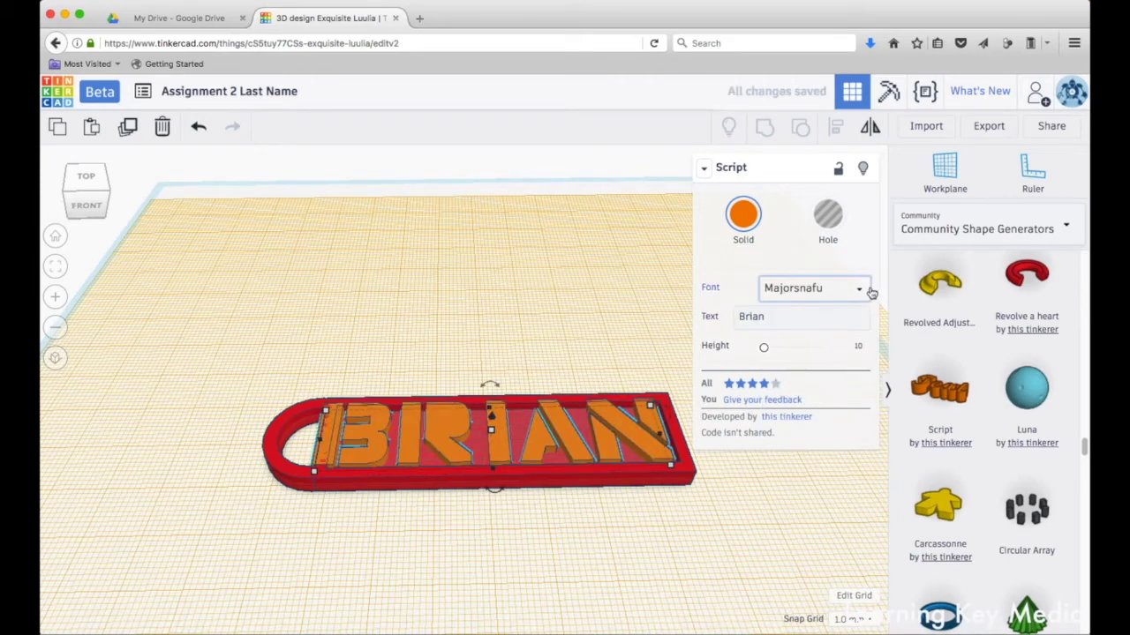
pyautogui.click(856, 291)
pyautogui.click(821, 360)
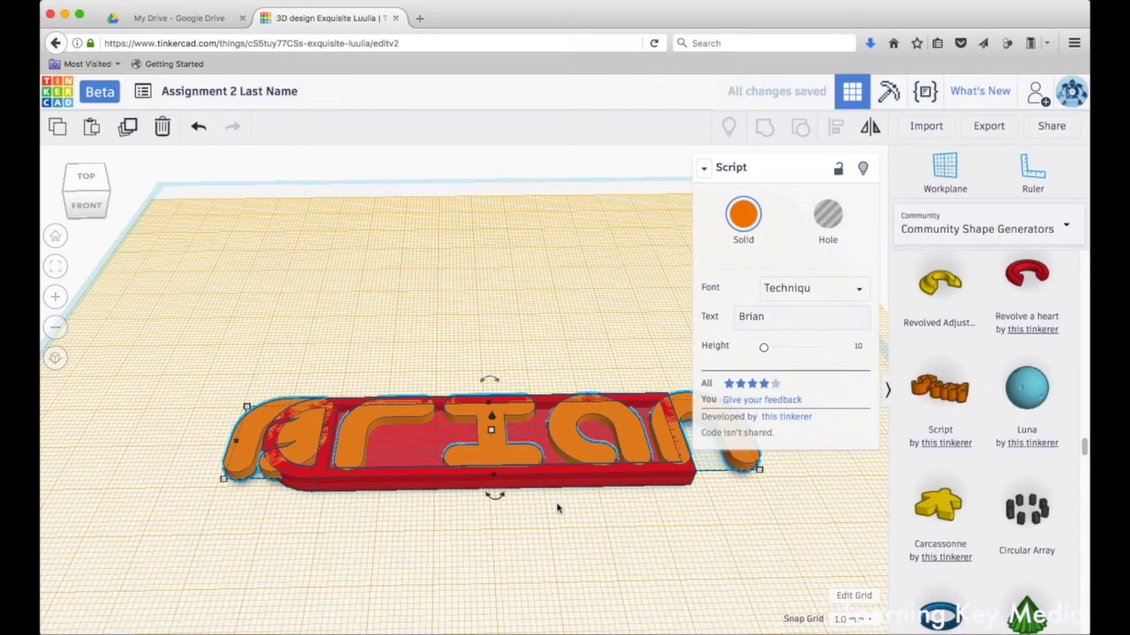
pyautogui.moveTo(557, 512); pyautogui.dragTo(525, 486, button='right')
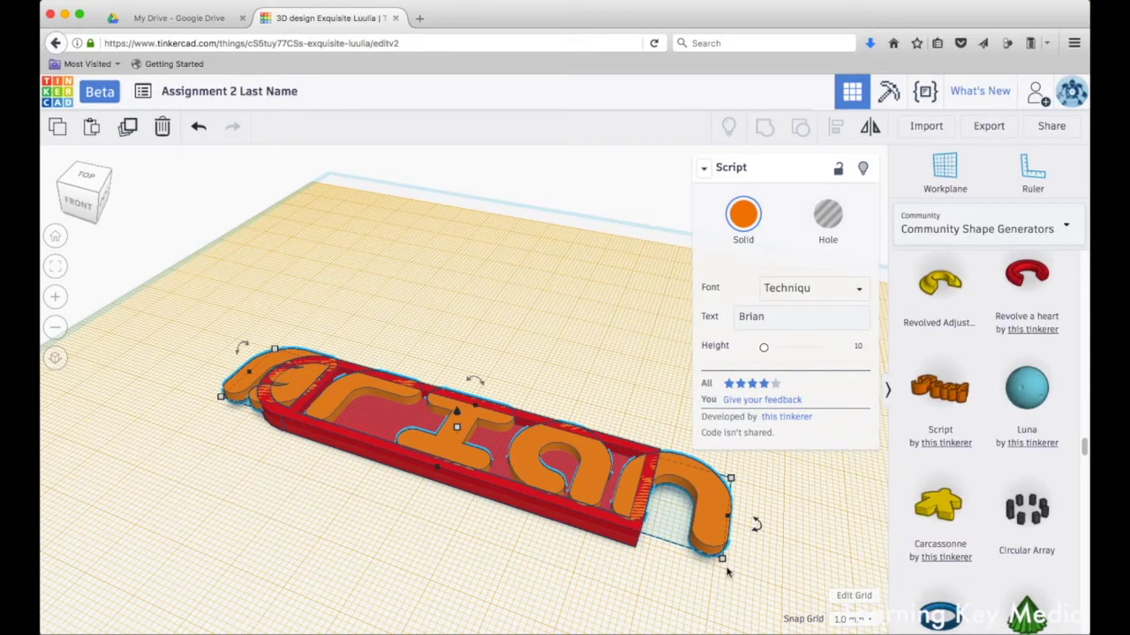
pyautogui.moveTo(721, 558); pyautogui.dragTo(580, 571)
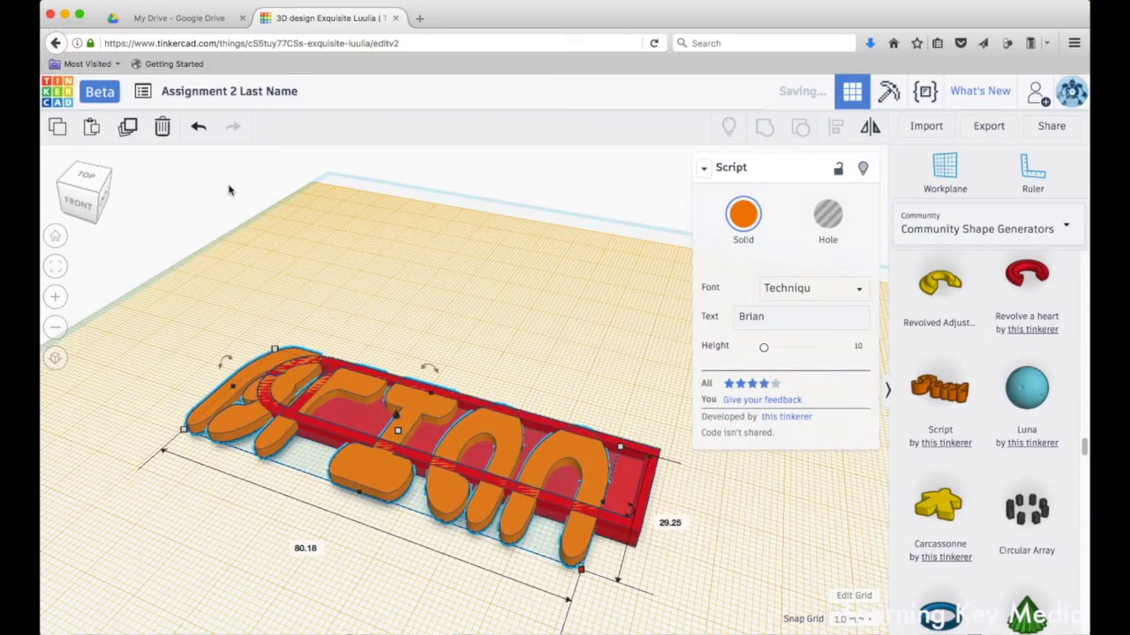
pyautogui.click(199, 128)
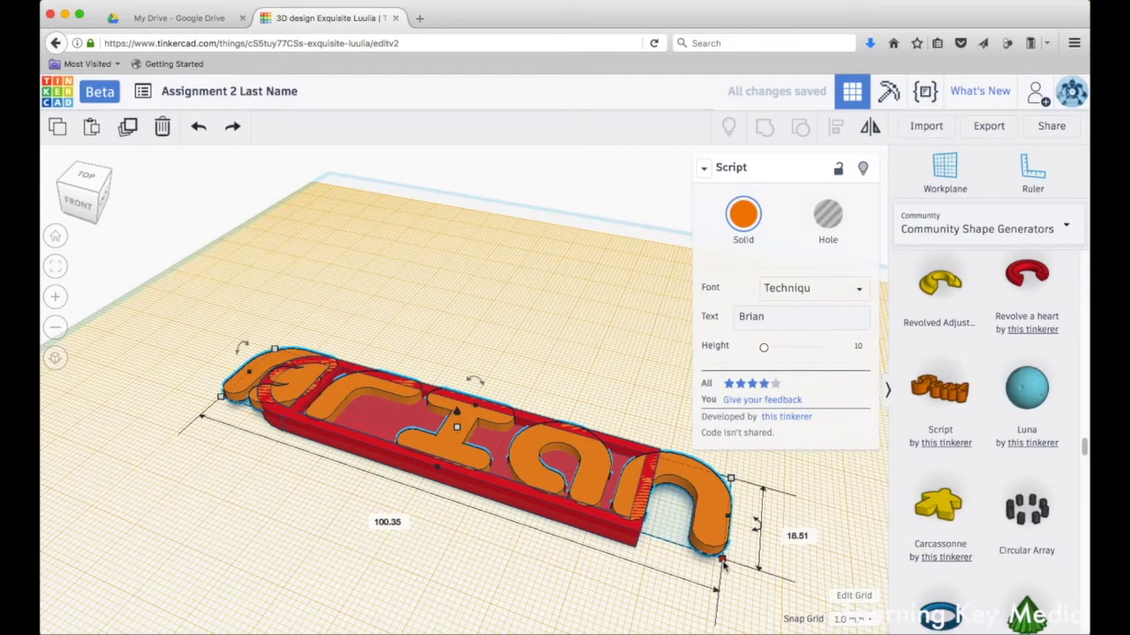
# - Scale the name text down proportionally and position it inside the tag's recess
pyautogui.moveTo(722, 565); pyautogui.dragTo(574, 476)
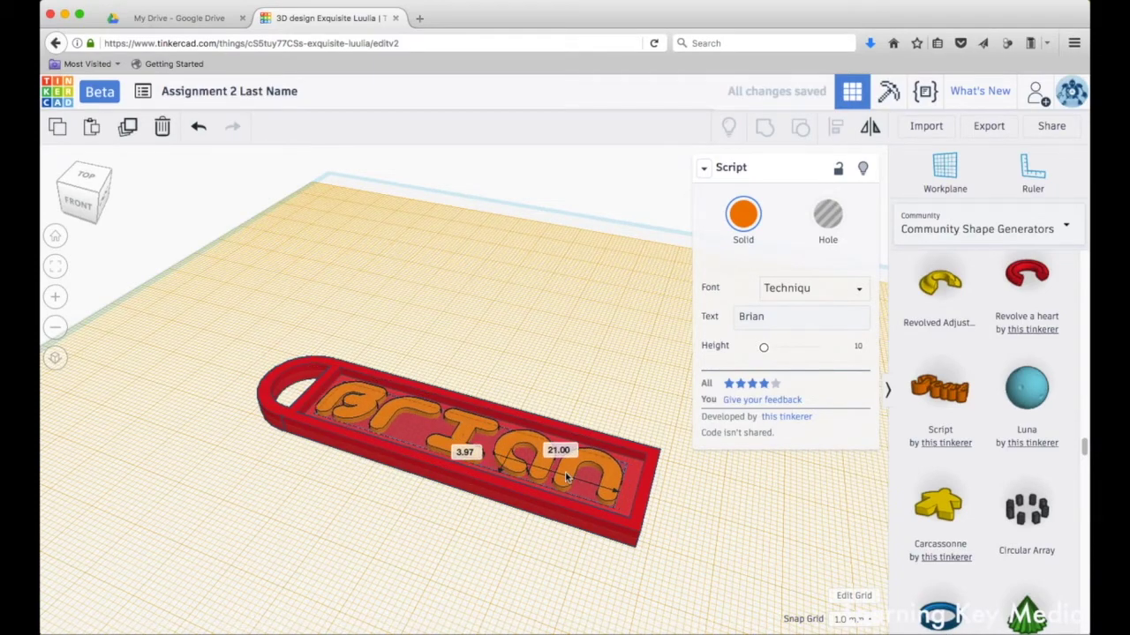
pyautogui.click(458, 543)
# - Align the name text and the tag on their common centre across the tag's width
pyautogui.moveTo(458, 543); pyautogui.dragTo(533, 542, button='right')
pyautogui.moveTo(694, 566); pyautogui.dragTo(695, 565)
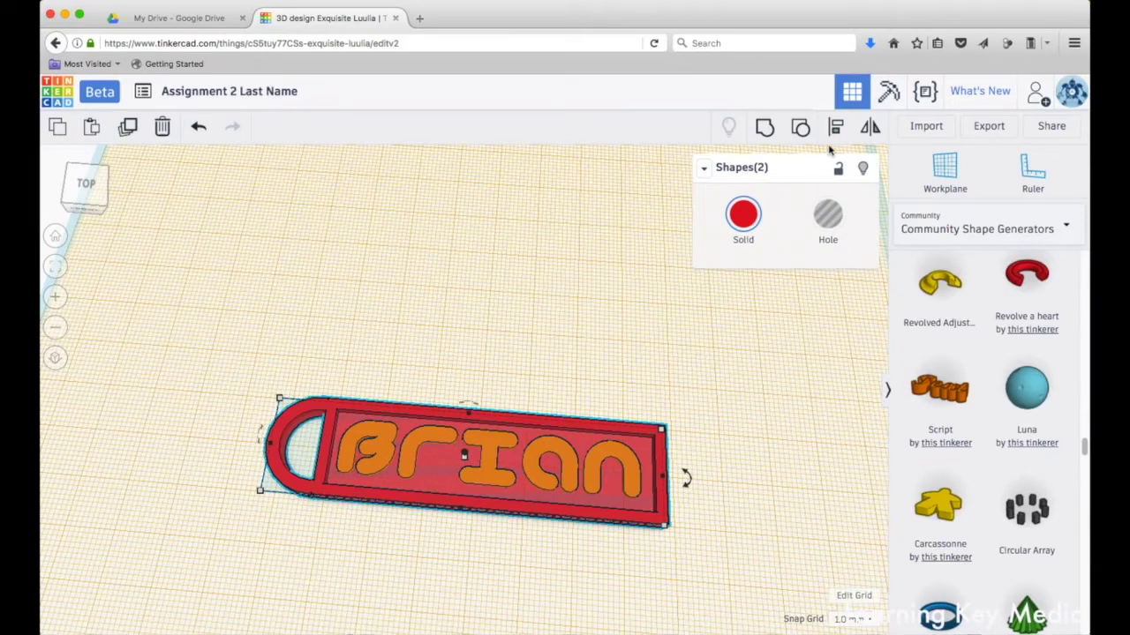
pyautogui.click(835, 126)
pyautogui.moveTo(811, 435); pyautogui.dragTo(797, 430, button='right')
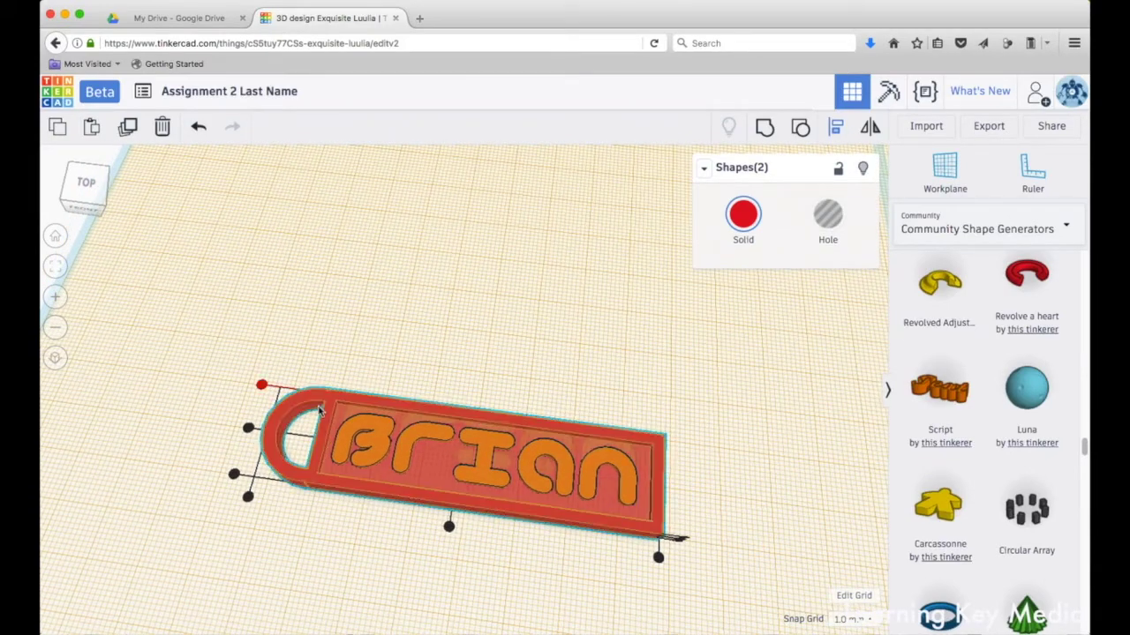
pyautogui.click(248, 429)
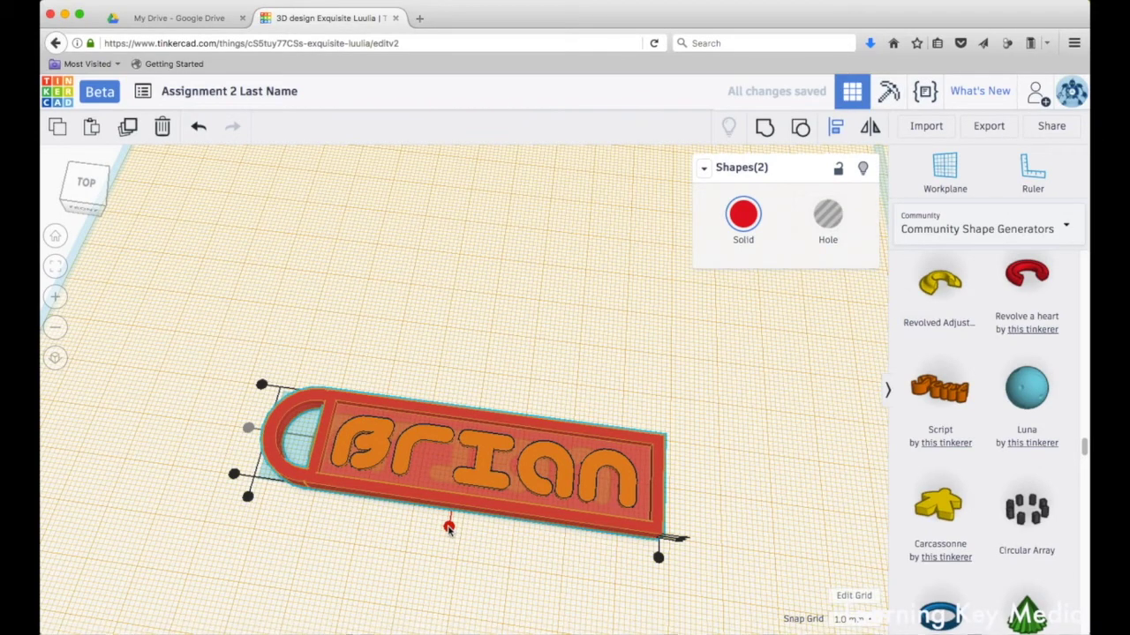
pyautogui.click(583, 574)
# - Resize the name text to about 53 mm long and 12 mm wide, leaving room at the recess's square end
pyautogui.moveTo(595, 561); pyautogui.dragTo(621, 517, button='right')
pyautogui.click(543, 441)
pyautogui.moveTo(585, 560); pyautogui.dragTo(643, 501, button='right')
pyautogui.moveTo(642, 500); pyautogui.dragTo(597, 488)
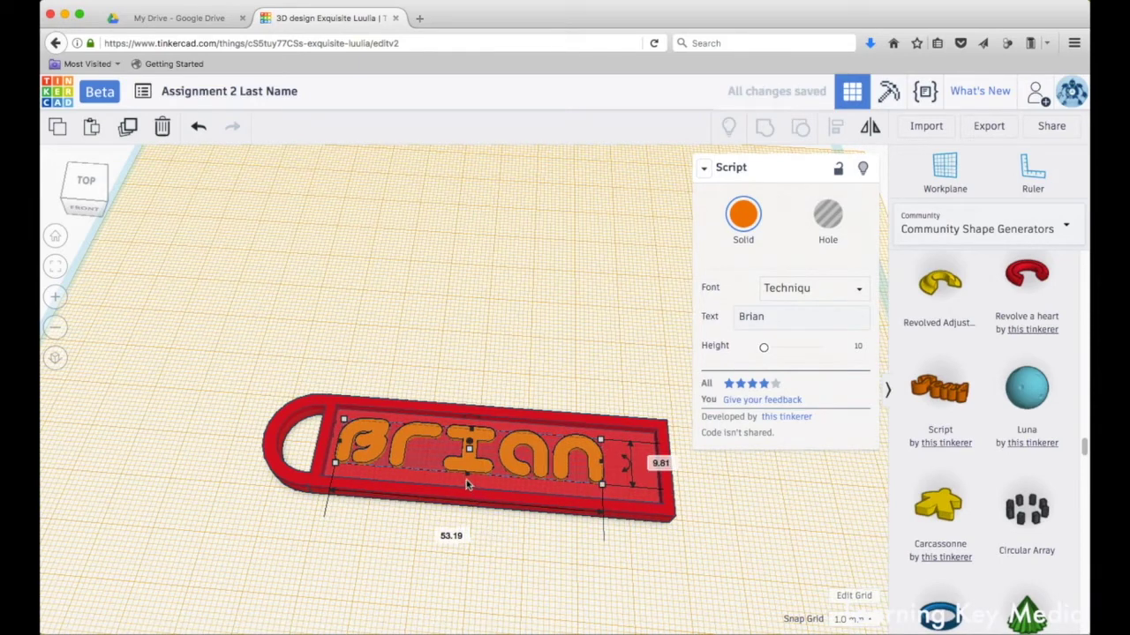
pyautogui.moveTo(466, 475); pyautogui.dragTo(466, 486)
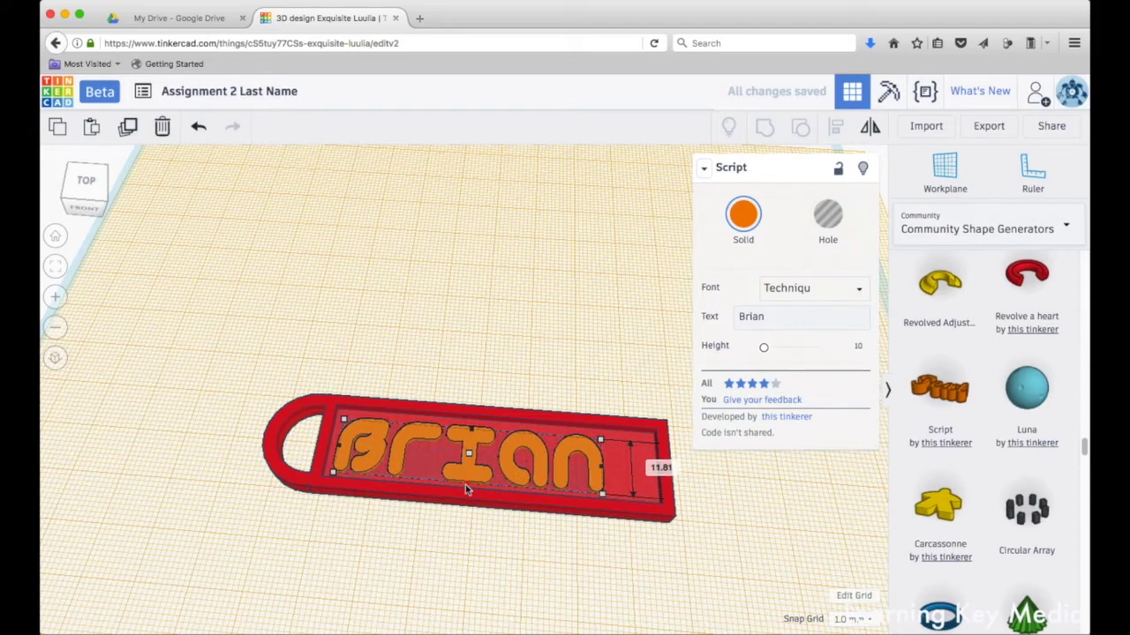
pyautogui.click(514, 538)
# - Add an ellipse cone from the Community Shape Generators and shrink it into the free space in the recess after the name
pyautogui.moveTo(517, 539); pyautogui.dragTo(651, 555, button='right')
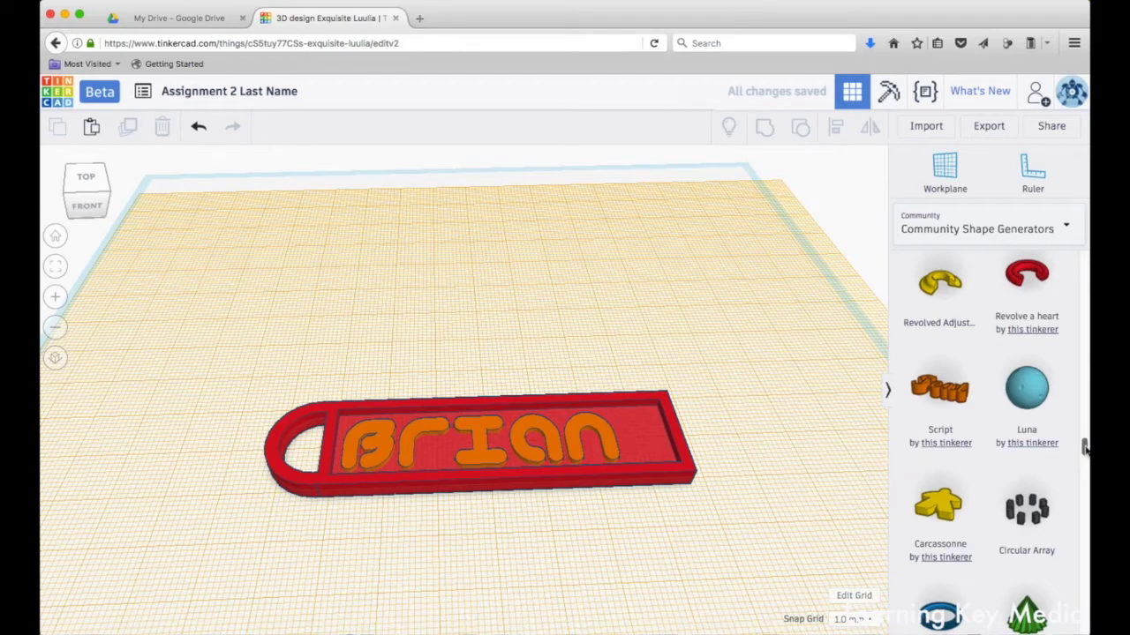
pyautogui.moveTo(1086, 448); pyautogui.dragTo(544, 398)
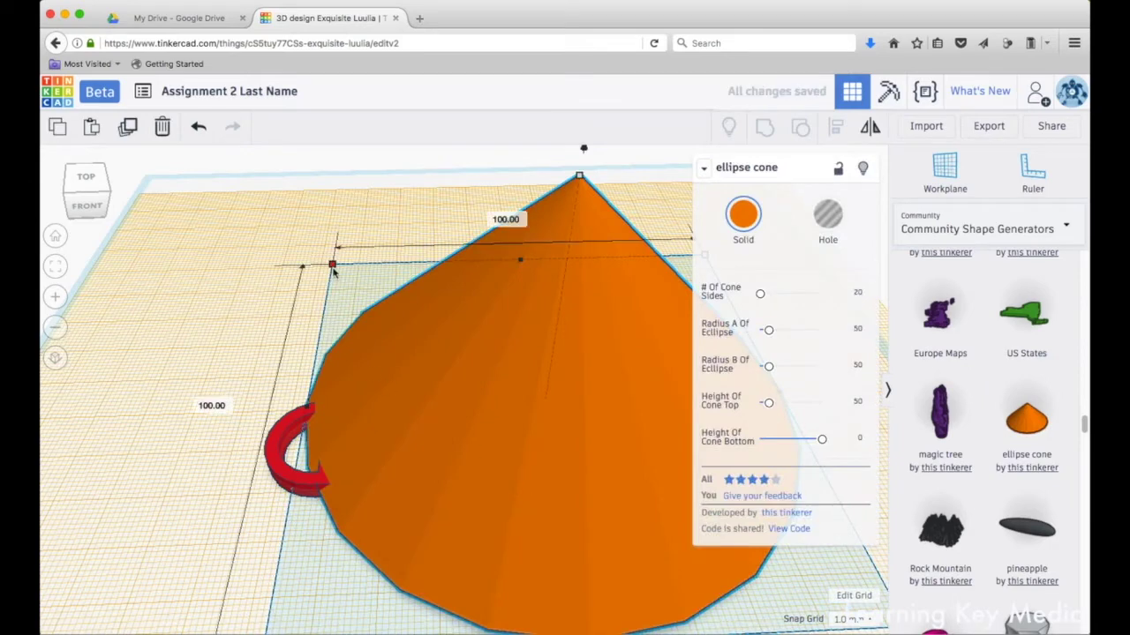
pyautogui.moveTo(336, 276); pyautogui.dragTo(794, 625)
pyautogui.moveTo(801, 578); pyautogui.dragTo(637, 445)
pyautogui.moveTo(638, 549); pyautogui.dragTo(602, 521, button='right')
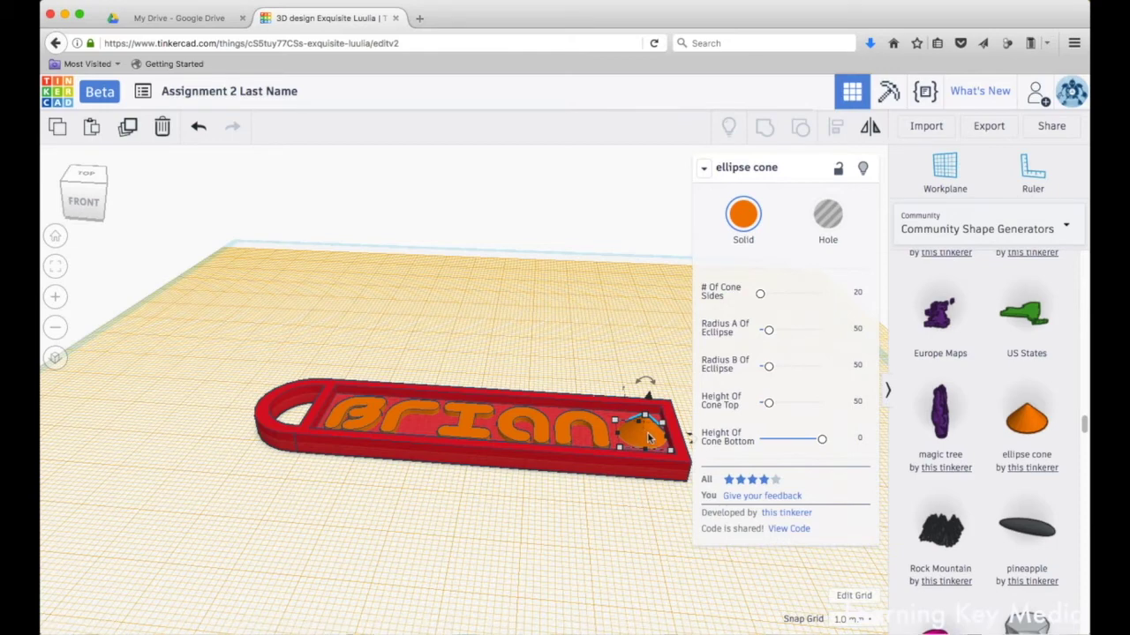
pyautogui.click(567, 528)
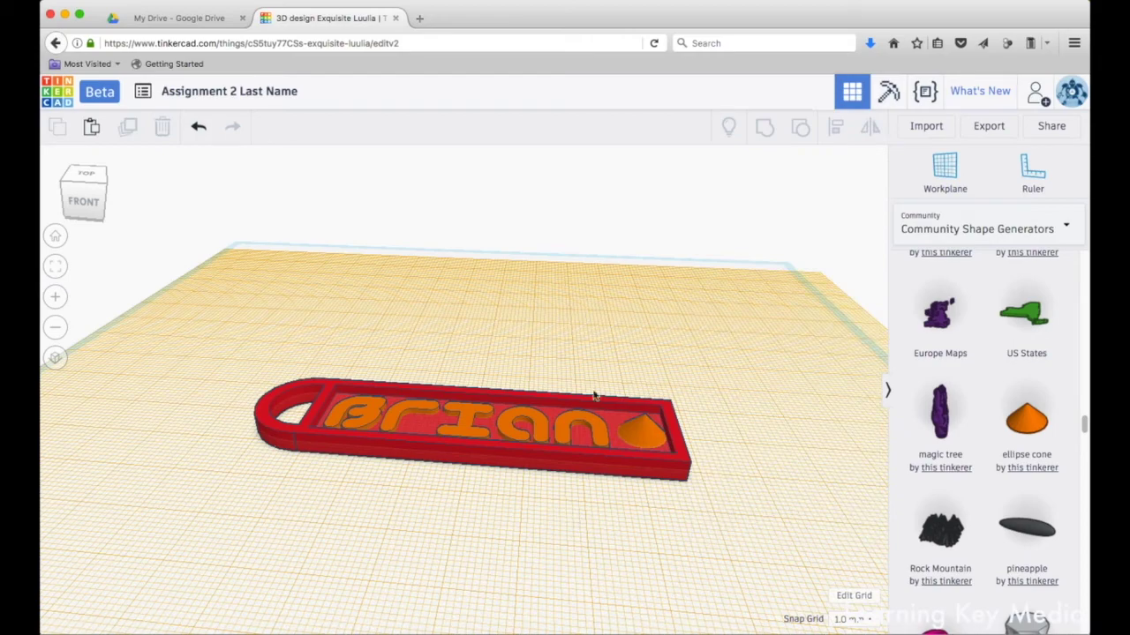